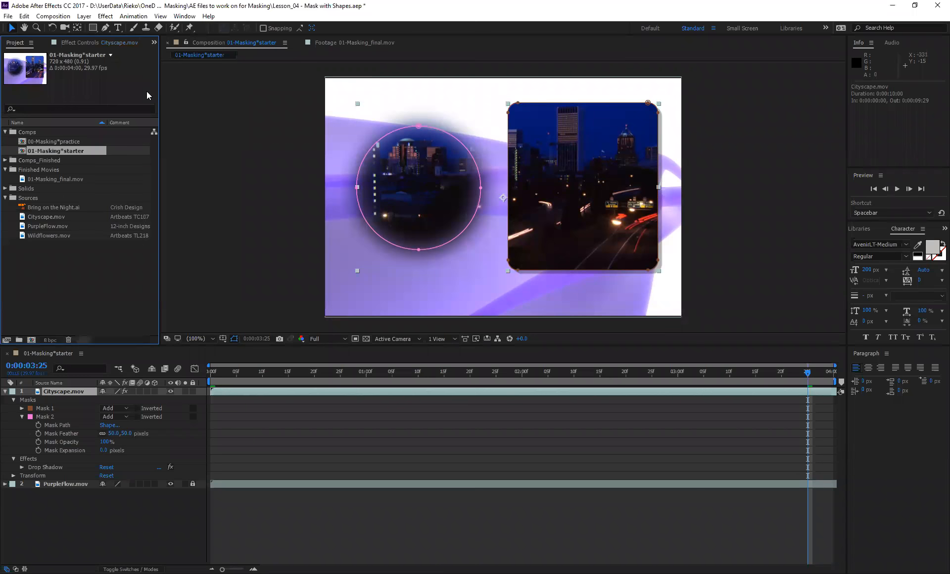
# Place Bring on the Night.ai over the lower half of the composition and lock the Cityscape.mov layer
pyautogui.click(50, 208)
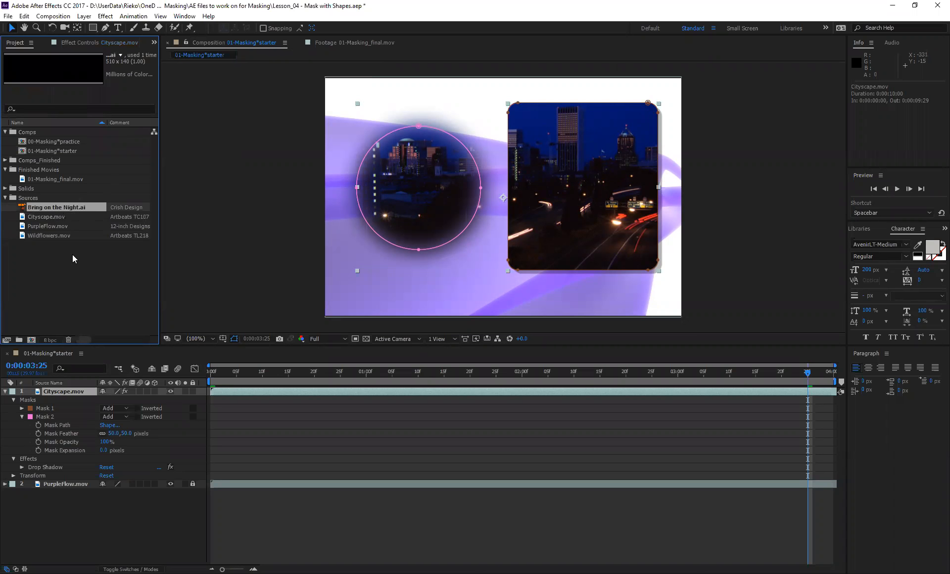
pyautogui.click(5, 391)
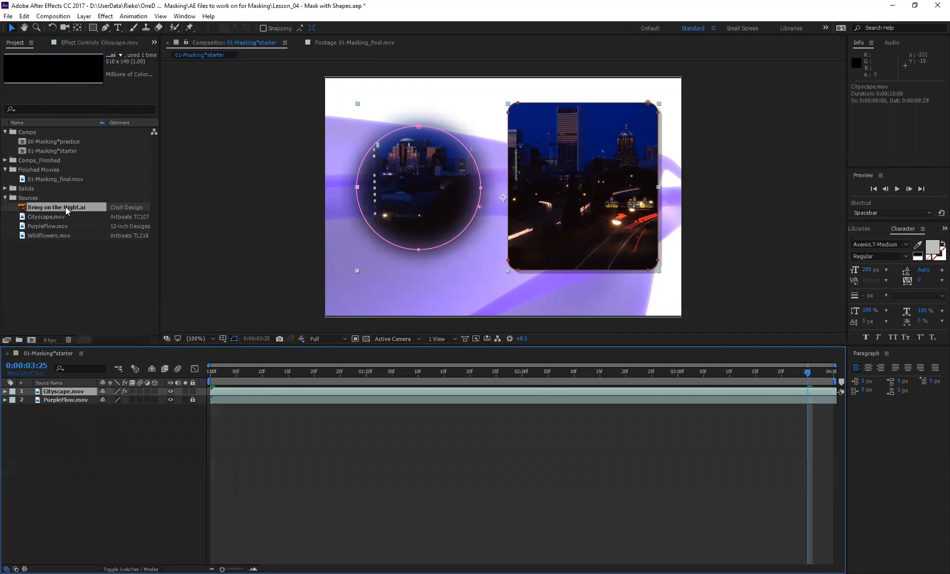
pyautogui.moveTo(65, 207); pyautogui.dragTo(511, 262)
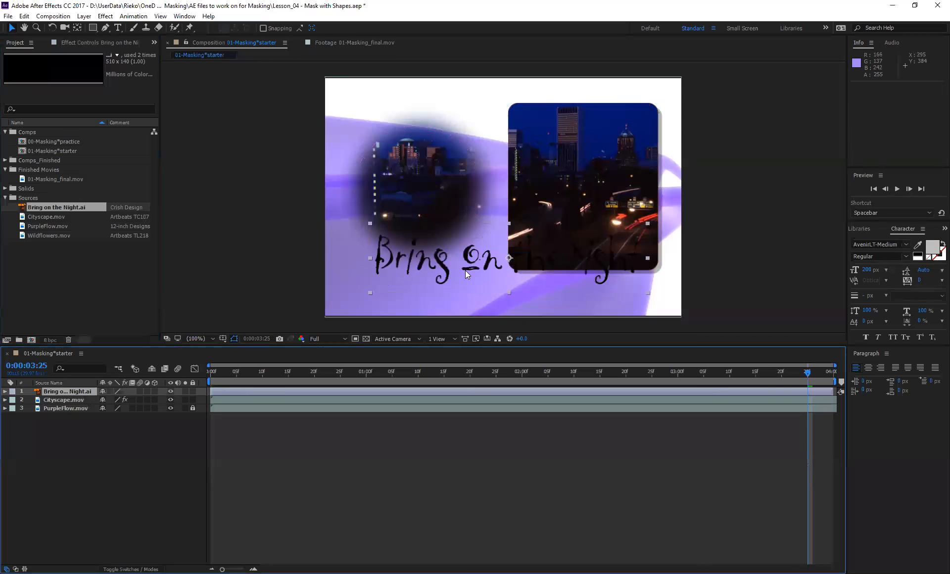
pyautogui.click(78, 401)
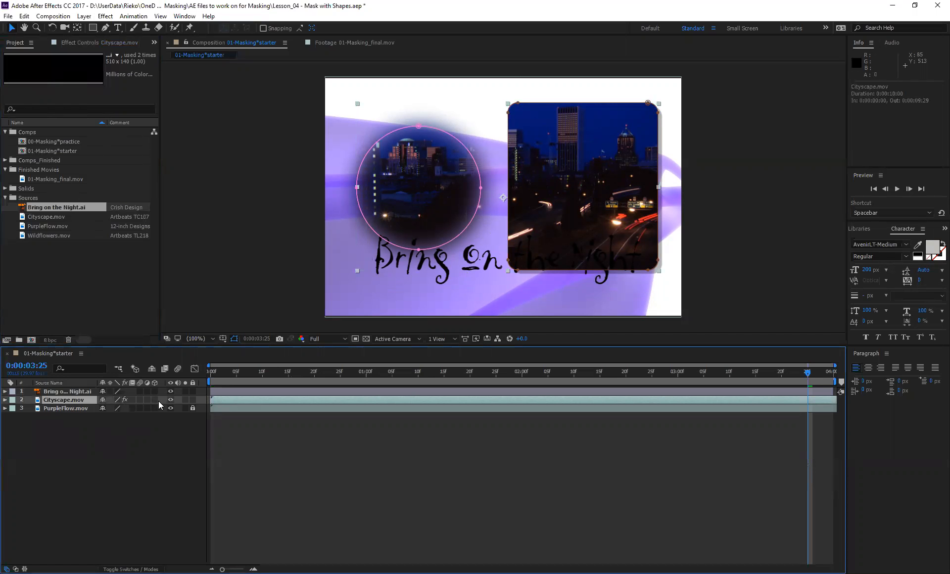
pyautogui.click(191, 399)
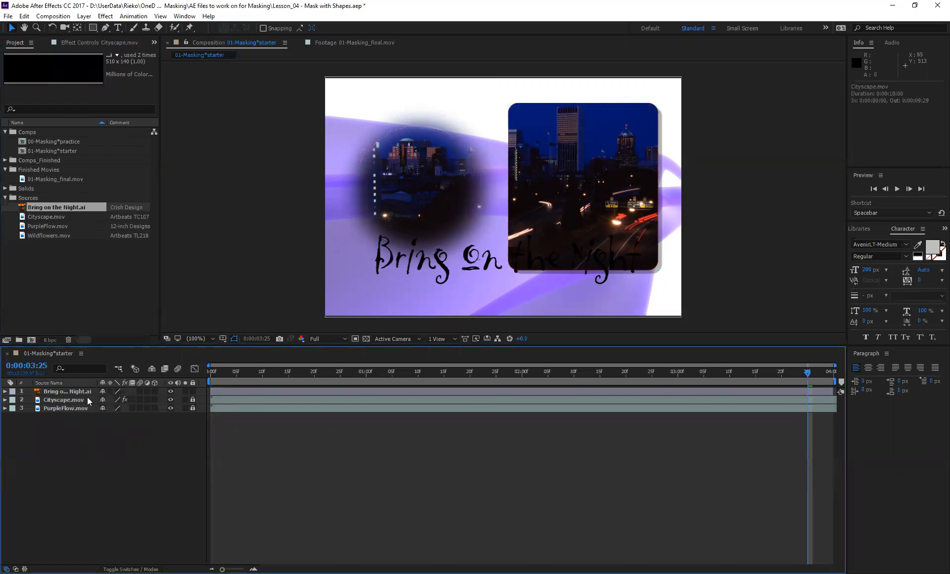
# Apply a Fill effect to the Bring on the Night.ai layer and set its color to near-white FBF9F9
pyautogui.click(73, 392)
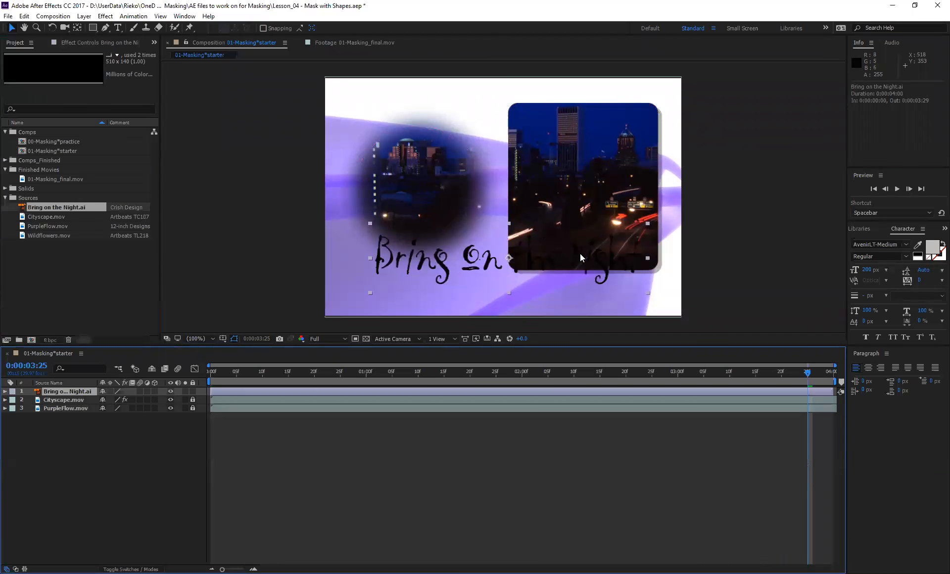
pyautogui.click(106, 16)
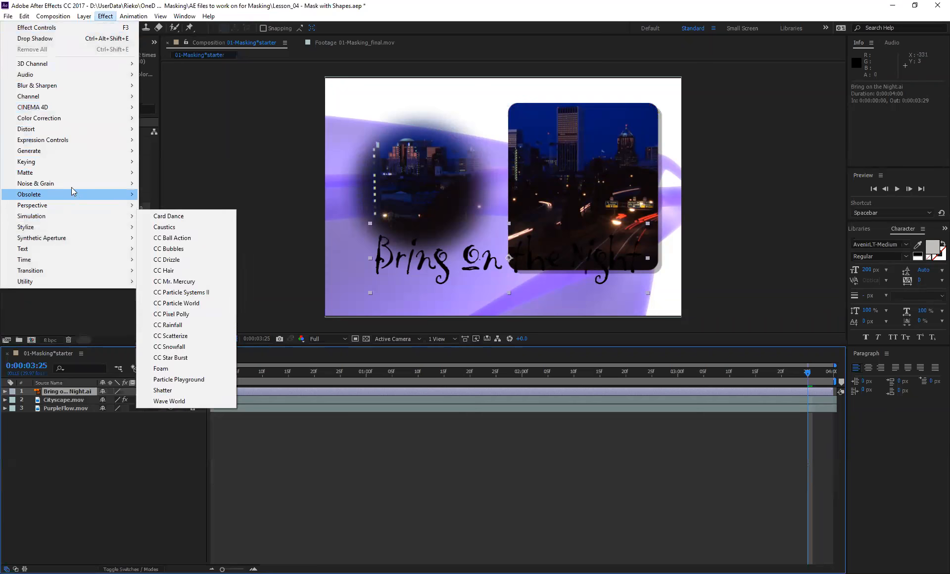
pyautogui.moveTo(69, 152)
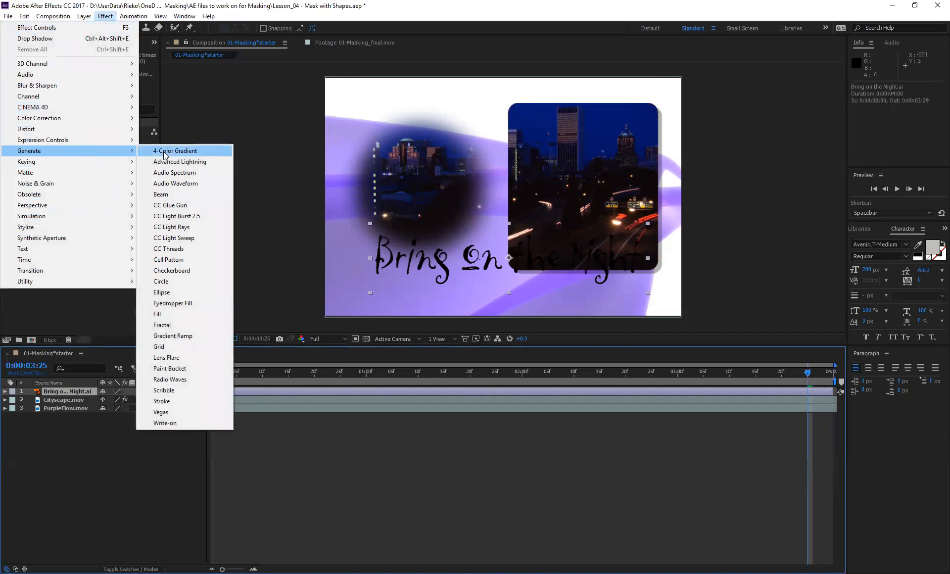
pyautogui.click(170, 315)
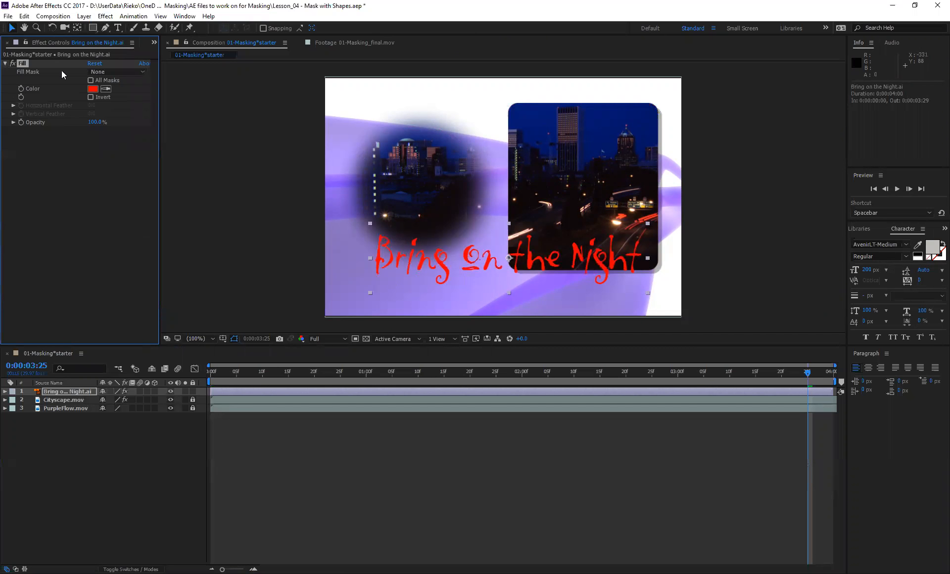
pyautogui.click(93, 90)
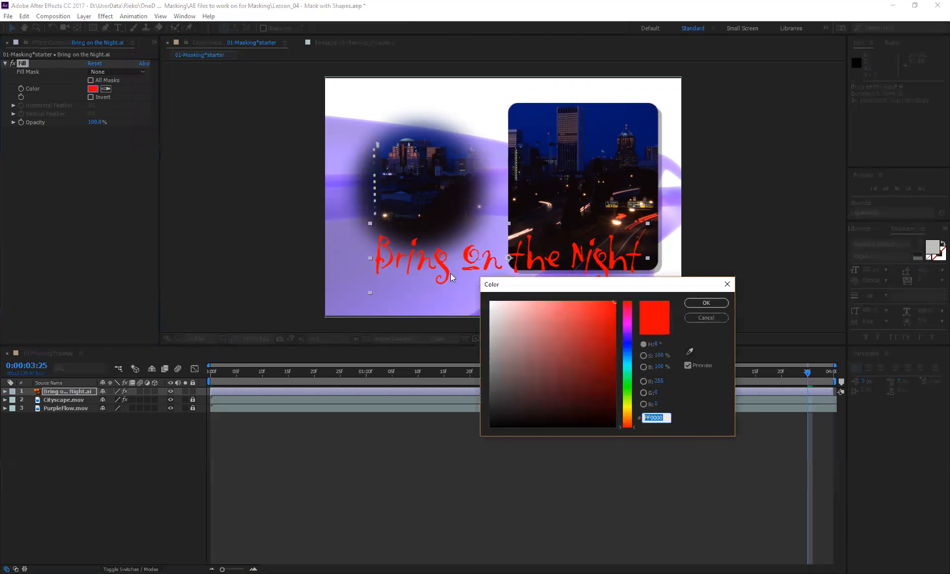
pyautogui.click(491, 302)
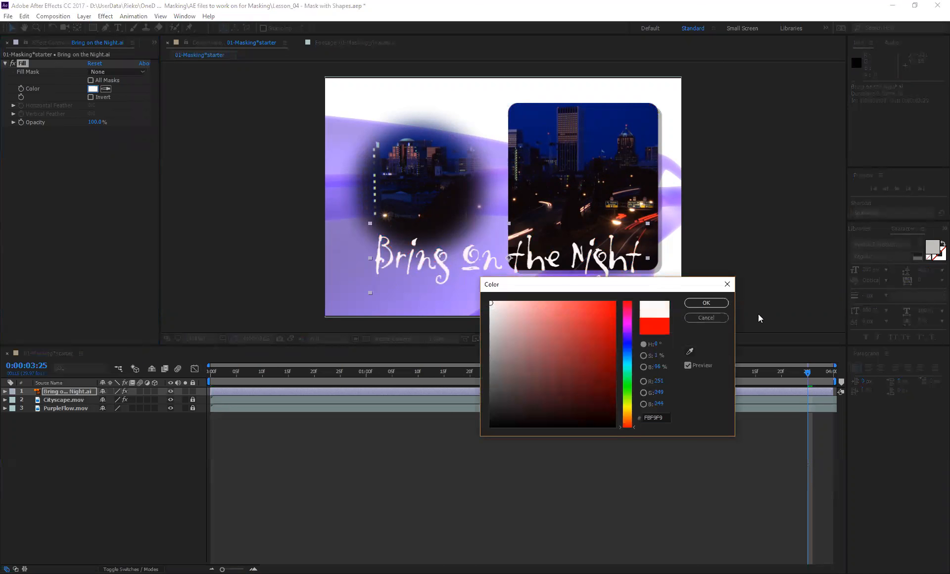
pyautogui.click(706, 303)
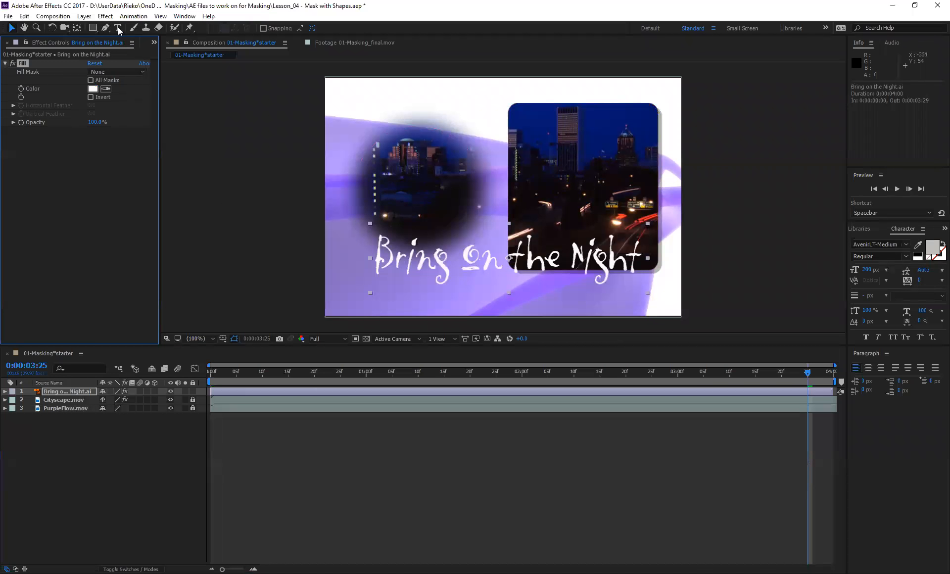
pyautogui.click(106, 17)
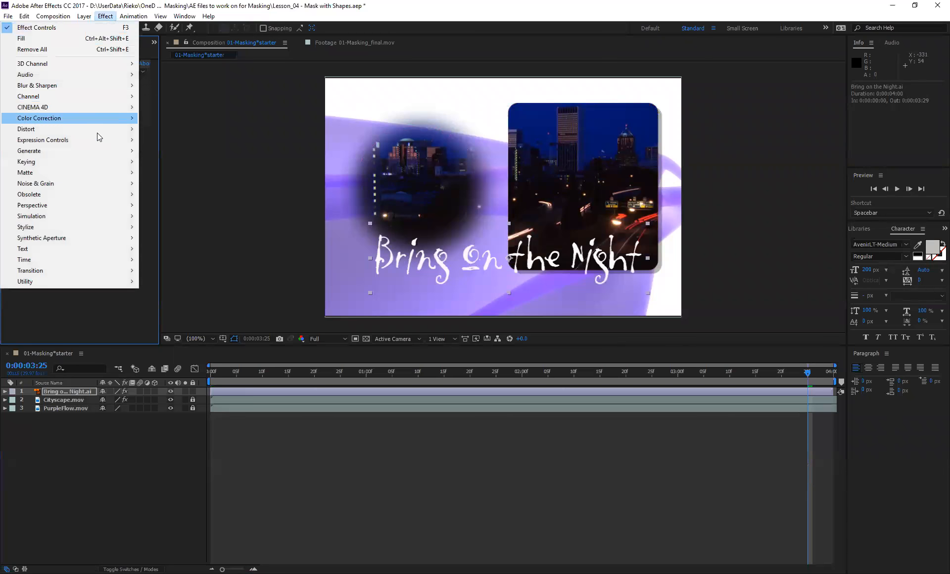
pyautogui.moveTo(102, 154)
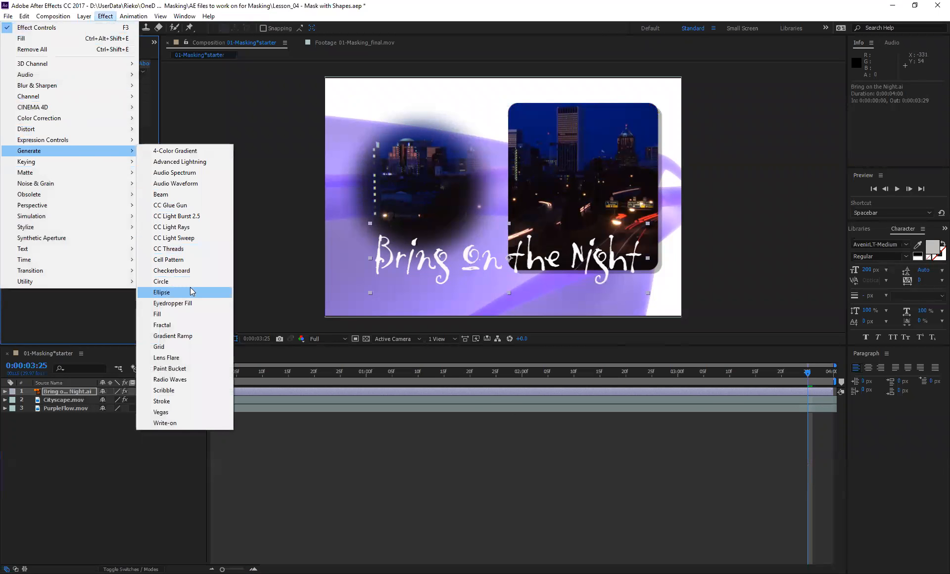
pyautogui.click(382, 19)
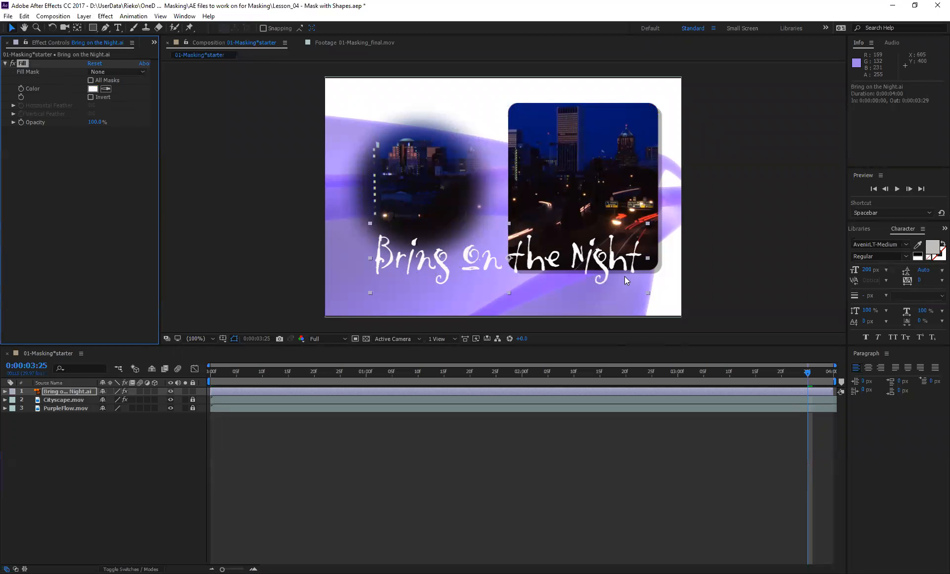
# Apply the Perspective Drop Shadow effect to the Bring on the Night.ai title layer
pyautogui.click(105, 18)
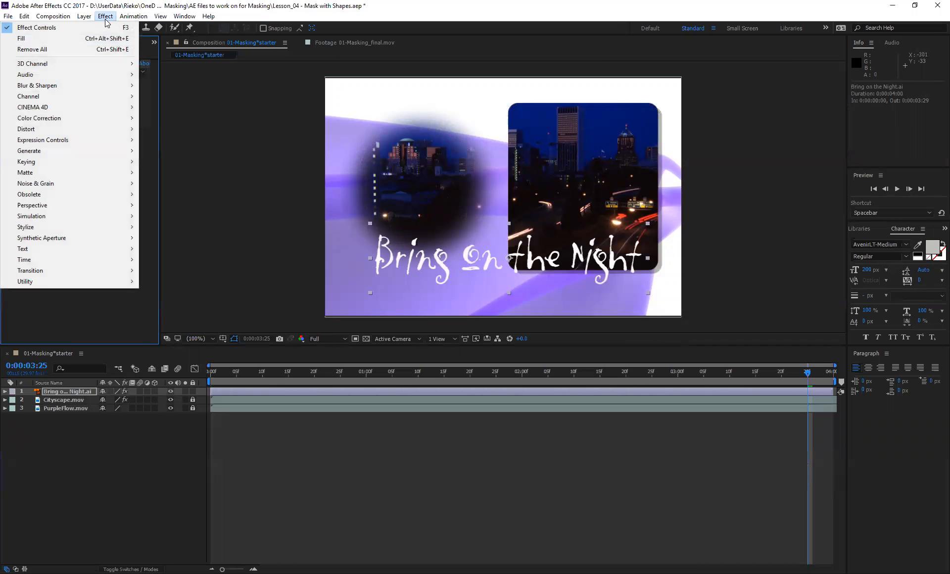
pyautogui.moveTo(100, 207)
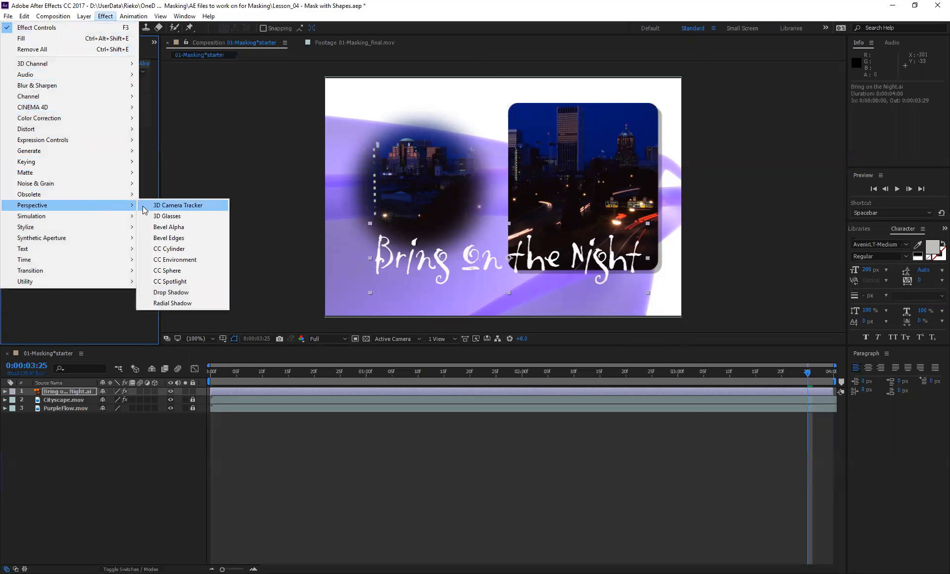
pyautogui.click(171, 292)
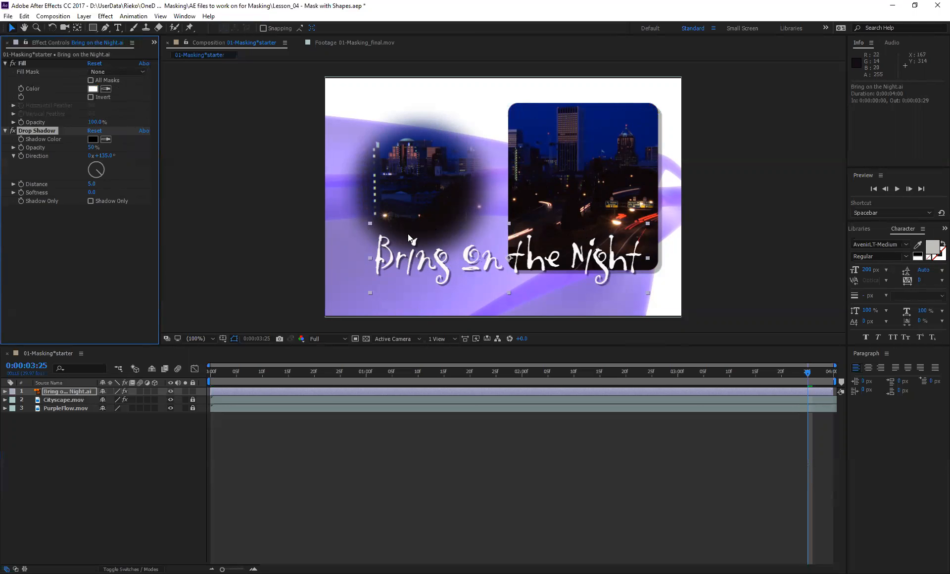
# Add a rectangular mask covering the whole title layer and set a Mask Path keyframe for it at 0:00:03:00
pyautogui.click(69, 392)
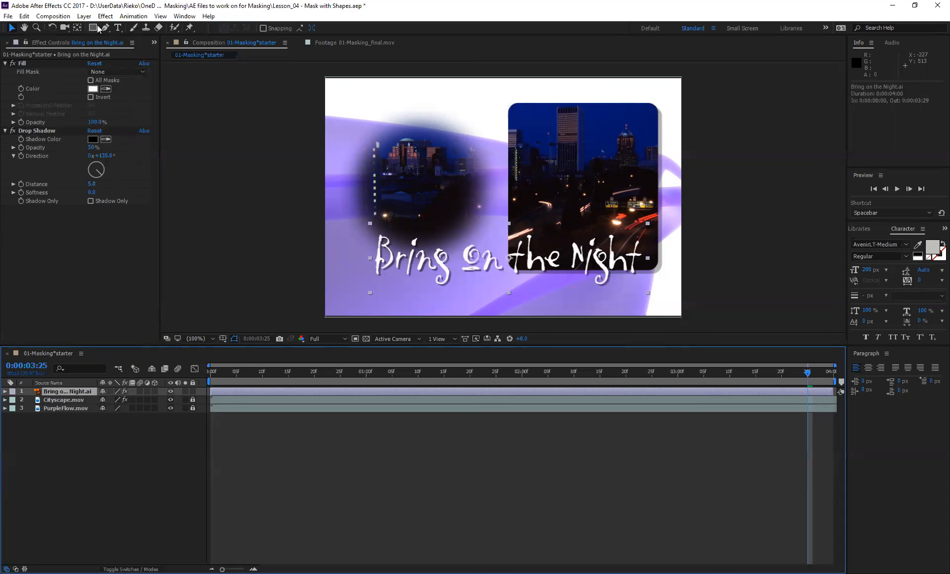
pyautogui.doubleClick(93, 27)
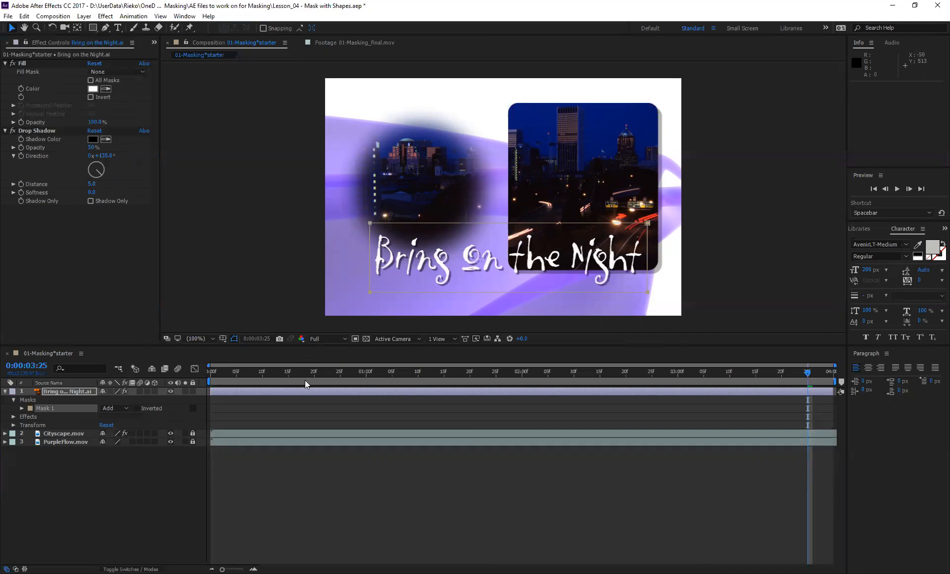
pyautogui.moveTo(808, 375); pyautogui.dragTo(677, 376)
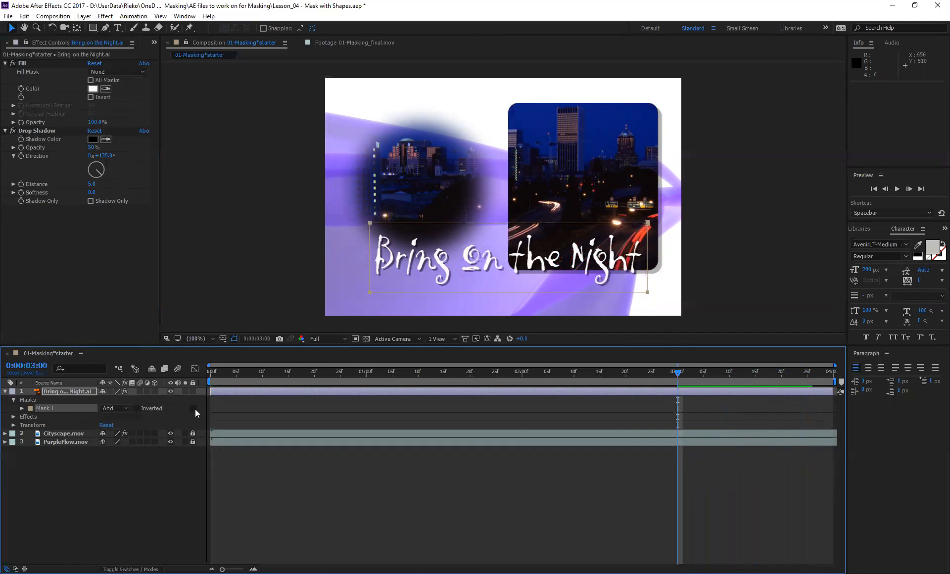
pyautogui.click(22, 408)
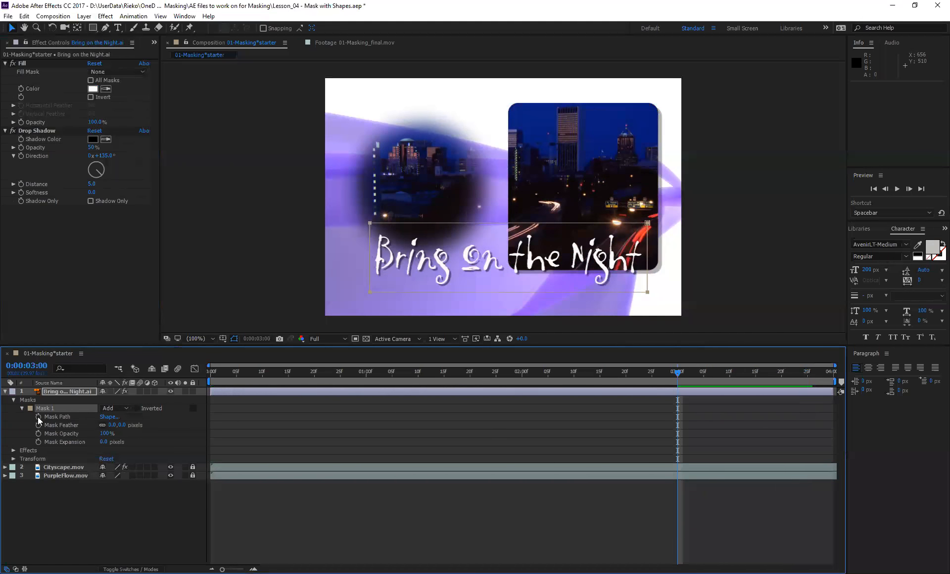
pyautogui.click(37, 417)
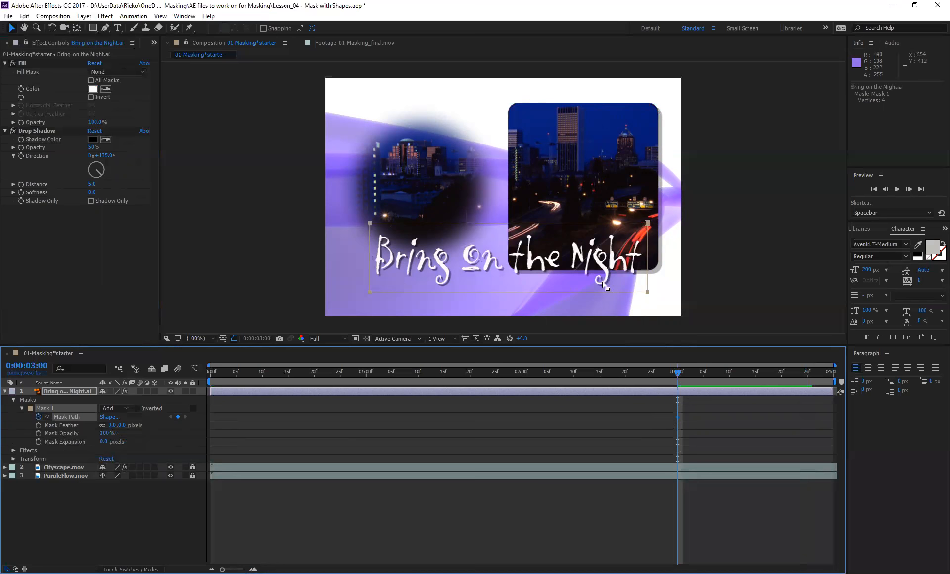
# Go to 0:00:00:00 and activate free transform for the title layer's Mask 1
pyautogui.moveTo(679, 372); pyautogui.dragTo(402, 373)
pyautogui.press('Home')
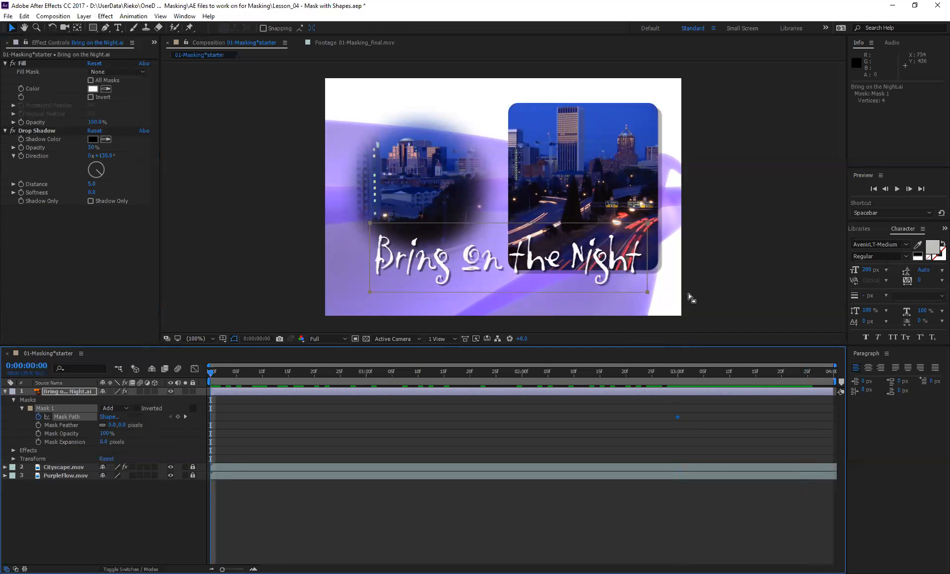
pyautogui.doubleClick(44, 411)
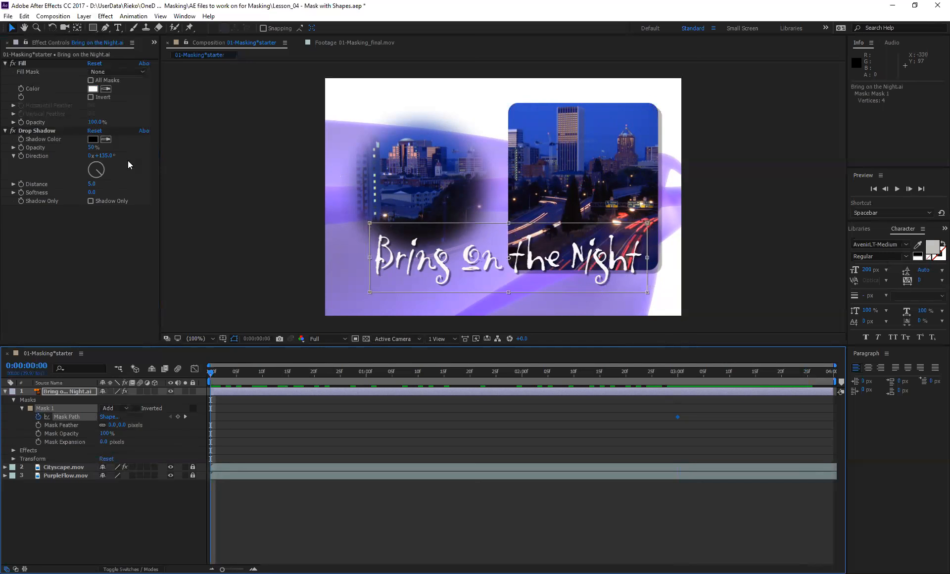
pyautogui.click(24, 17)
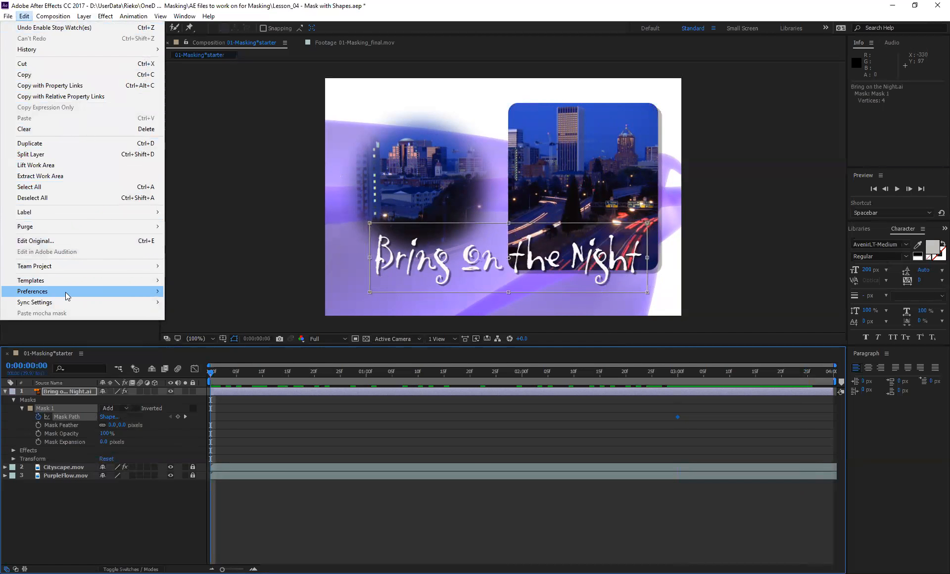
pyautogui.moveTo(88, 21)
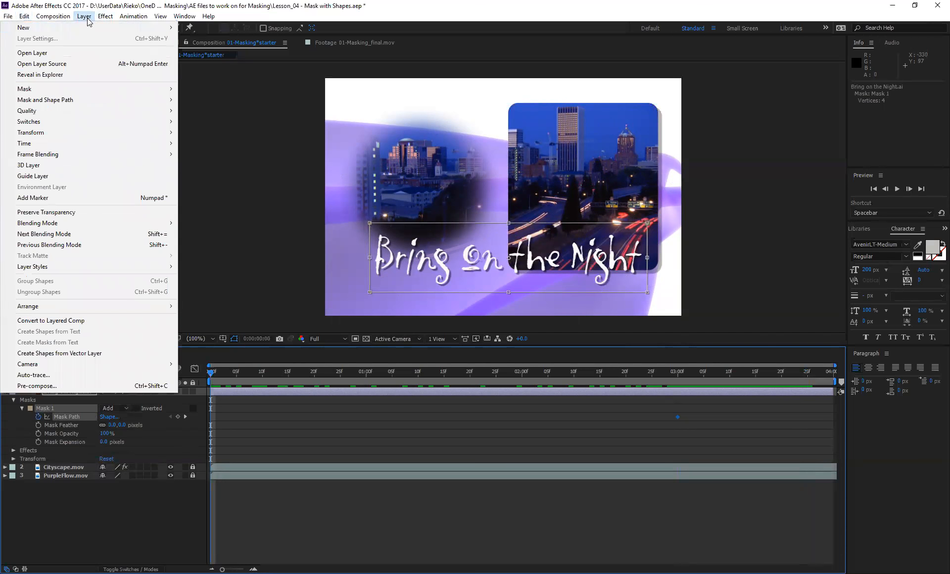
pyautogui.click(88, 21)
pyautogui.click(85, 19)
pyautogui.moveTo(110, 132)
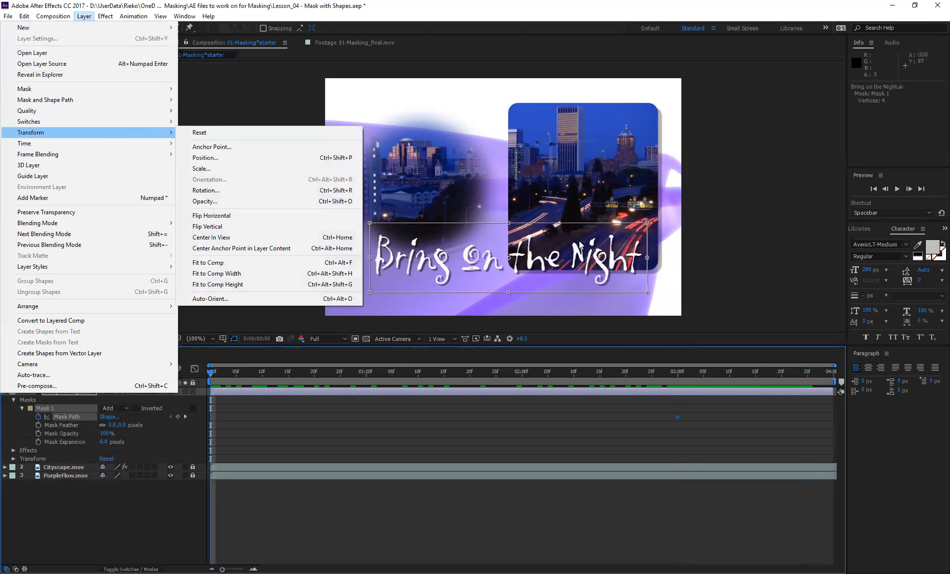
pyautogui.click(673, 8)
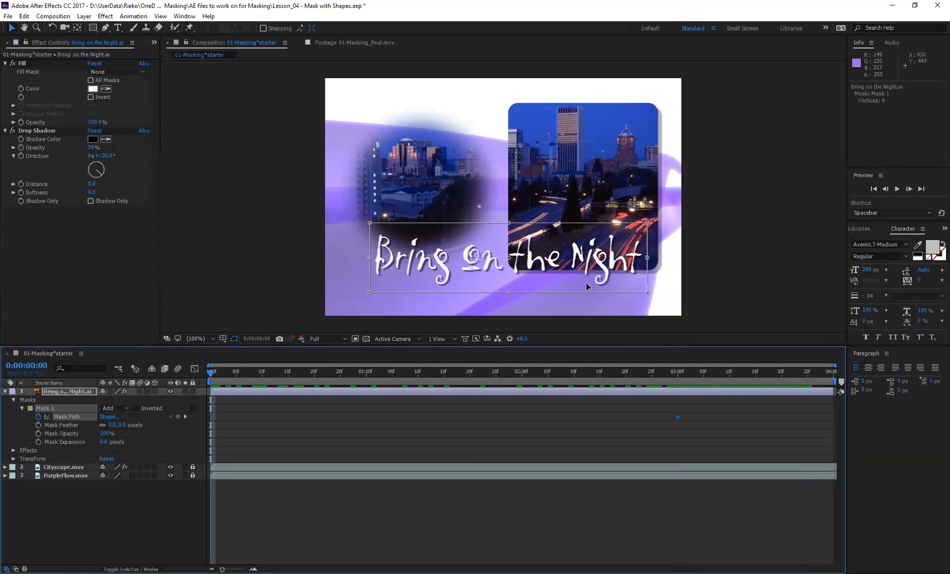
# Narrow the title mask to about 1.2% width against its left edge at 0:00:00:00 and play the animation
pyautogui.moveTo(649, 258); pyautogui.dragTo(372, 257)
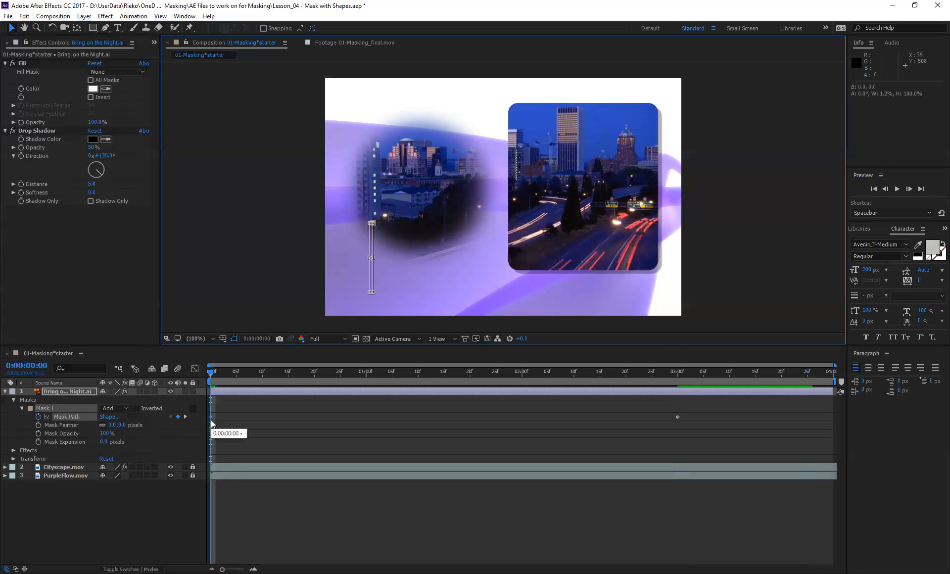
pyautogui.click(897, 190)
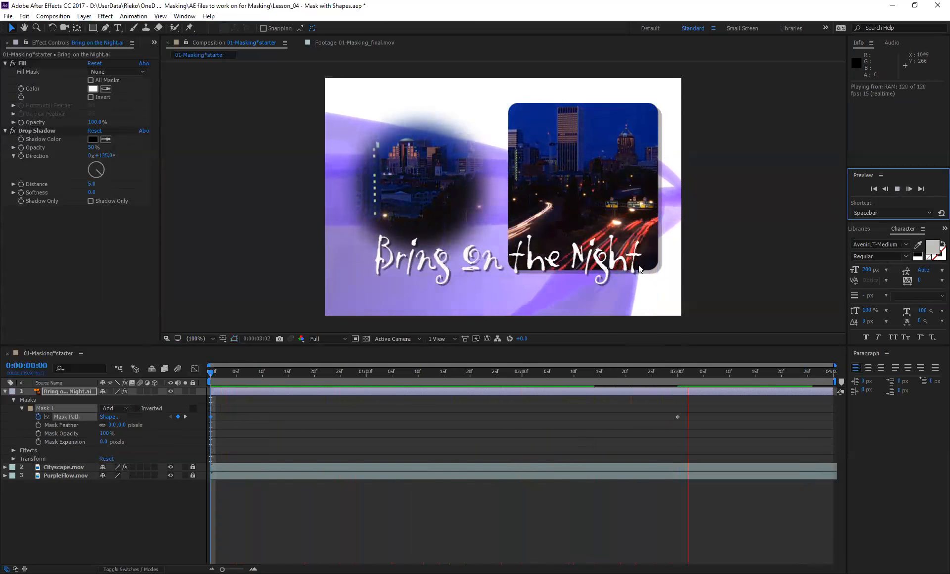
pyautogui.click(897, 189)
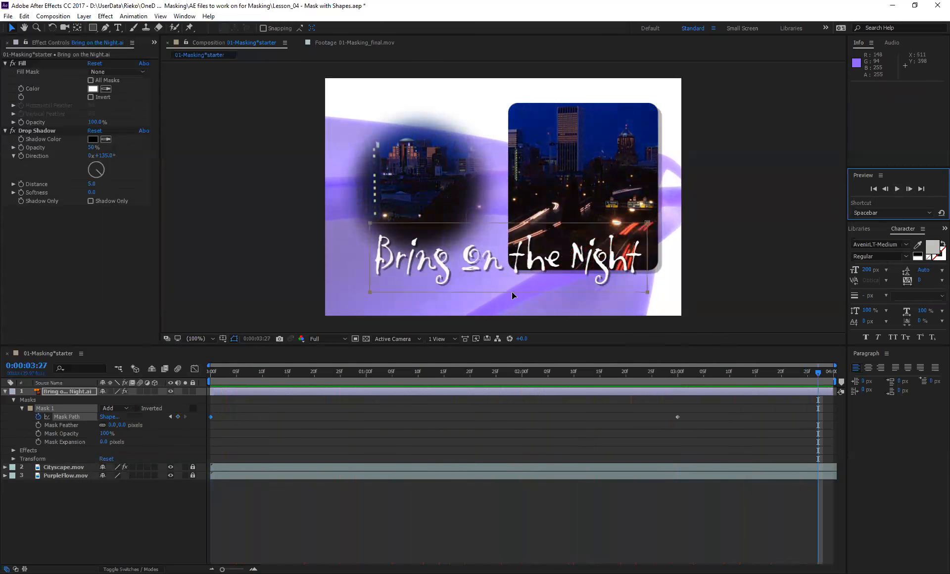
# Scrub the timeline between 0:00:00:00 and about 0:00:03:00 to examine how the mask reveals the title
pyautogui.click(304, 374)
pyautogui.moveTo(300, 375); pyautogui.dragTo(202, 372)
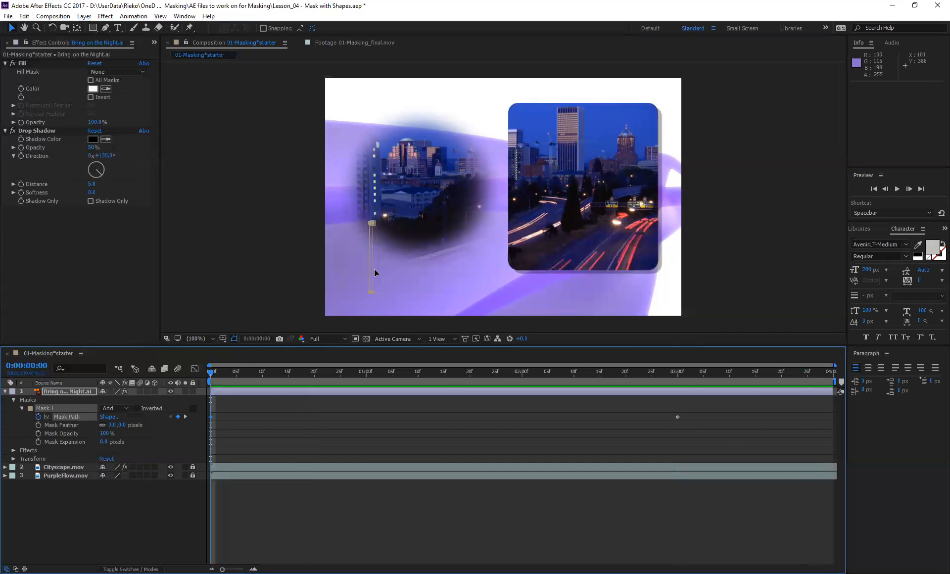
pyautogui.moveTo(209, 373); pyautogui.dragTo(631, 376)
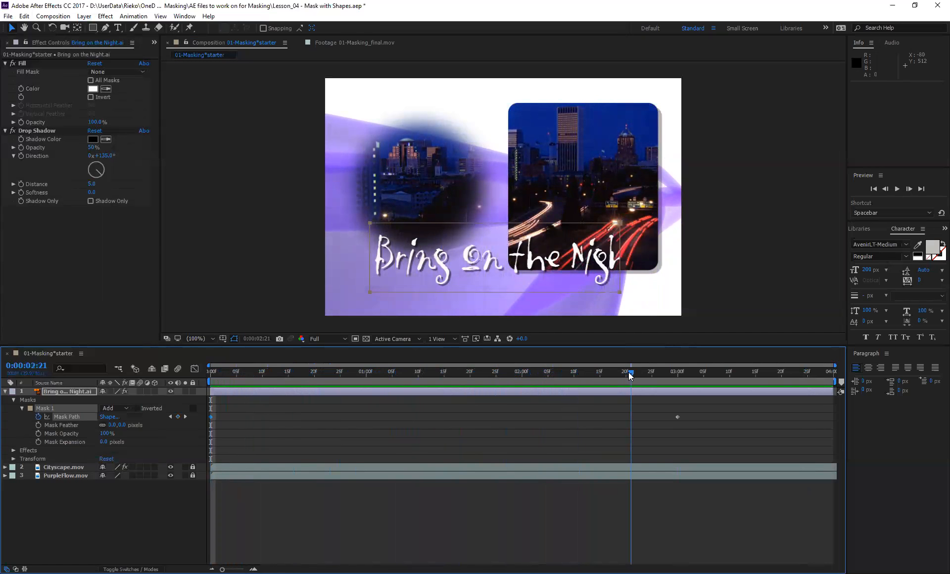
pyautogui.moveTo(631, 376); pyautogui.dragTo(675, 378)
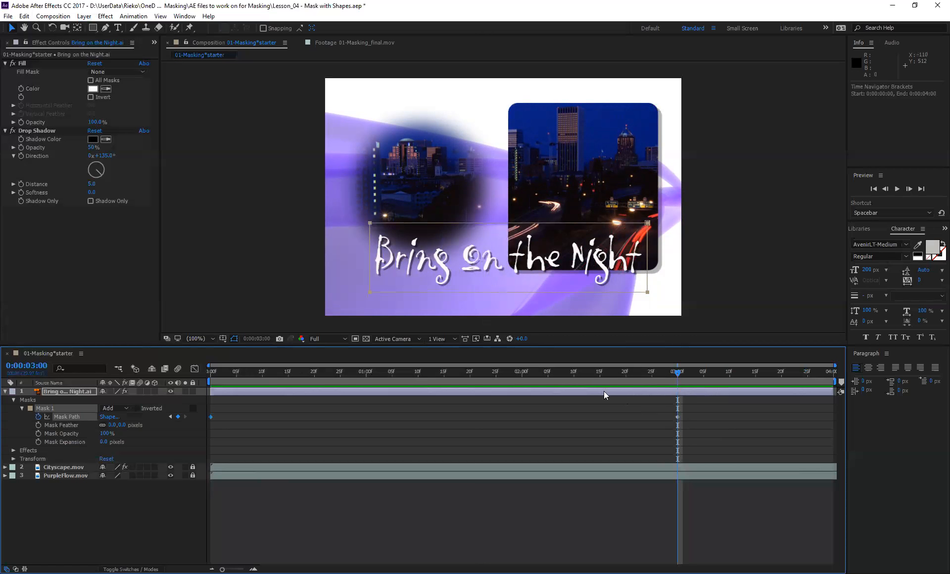
pyautogui.moveTo(678, 372)
pyautogui.mouseDown()
pyautogui.moveTo(372, 350)
pyautogui.moveTo(204, 387)
pyautogui.mouseUp()
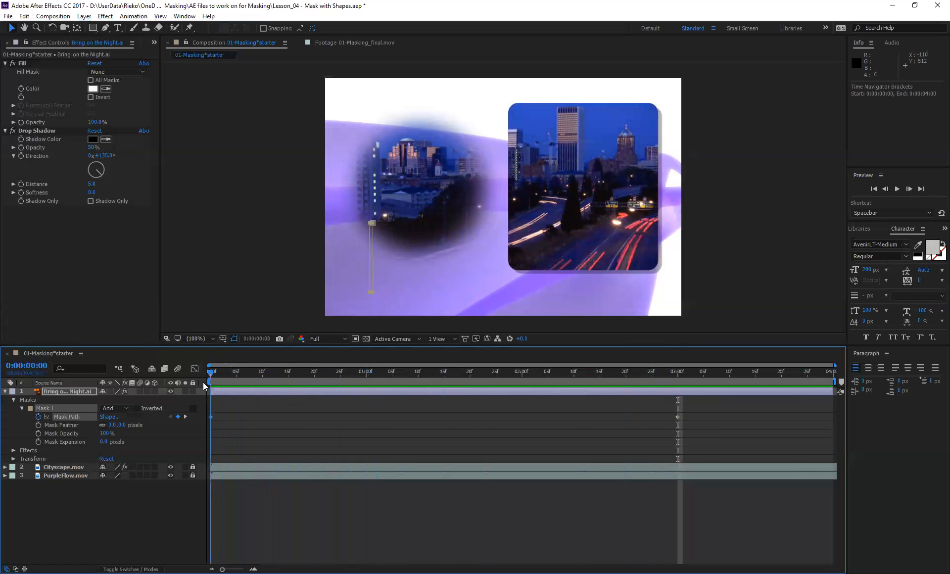
pyautogui.moveTo(204, 387); pyautogui.dragTo(685, 342)
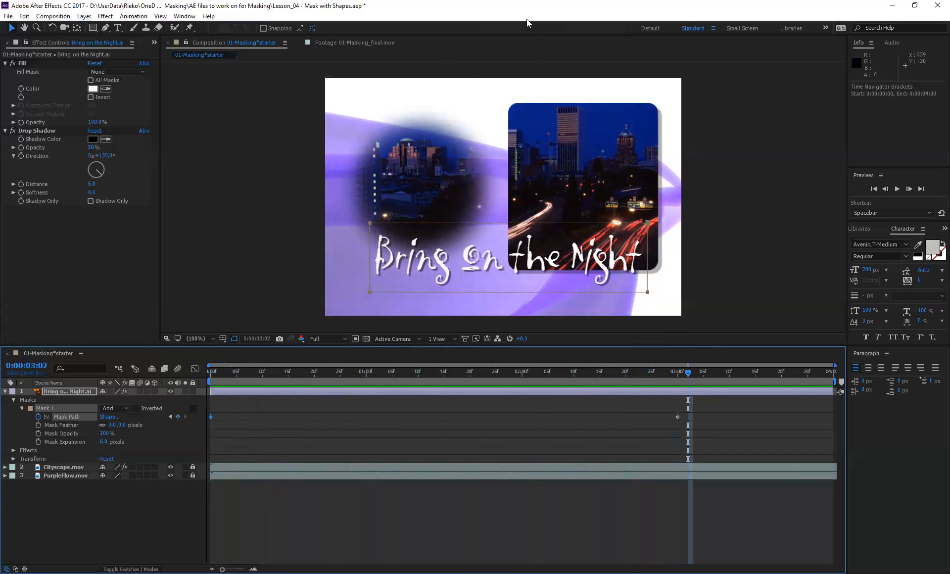